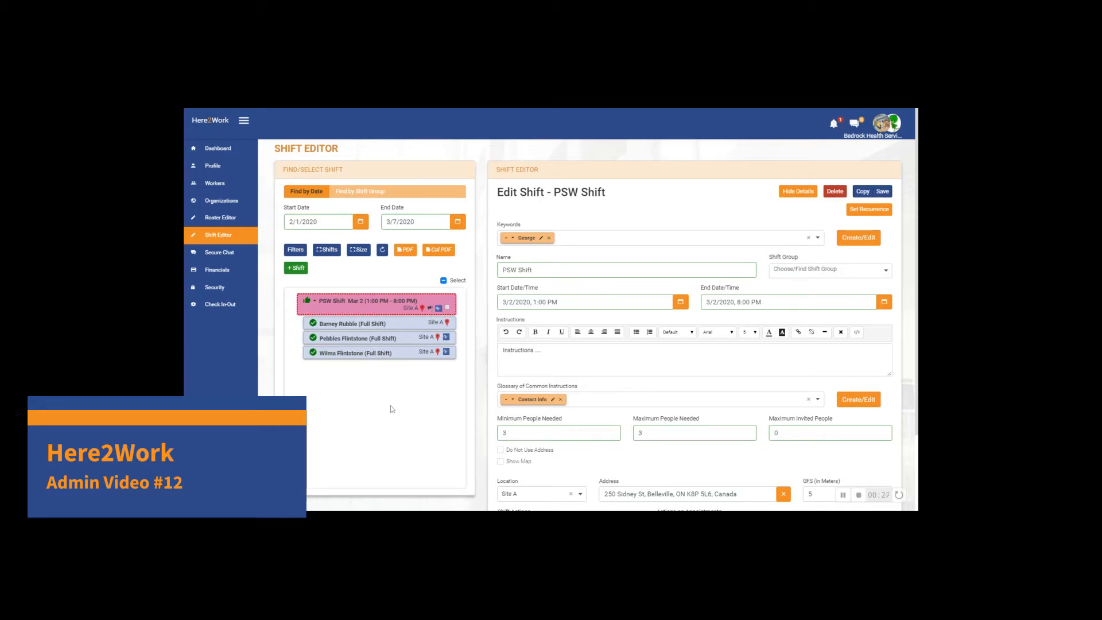
# - Preview the shift list's filters, collapsed worker rows and larger card size, restore the original view and refresh the list
pyautogui.click(295, 251)
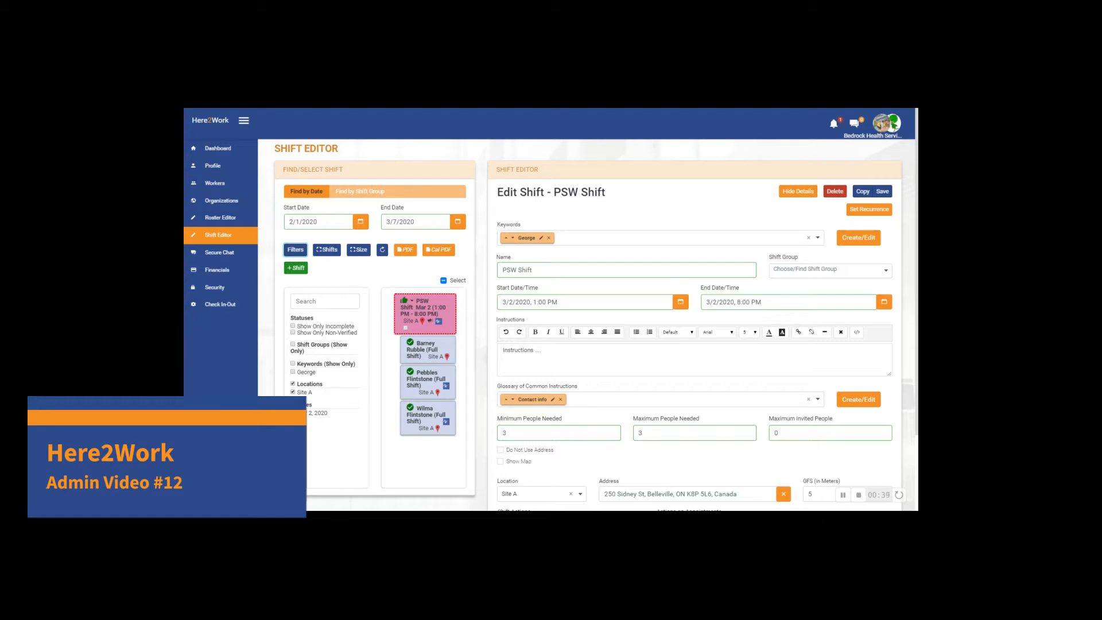
pyautogui.click(303, 256)
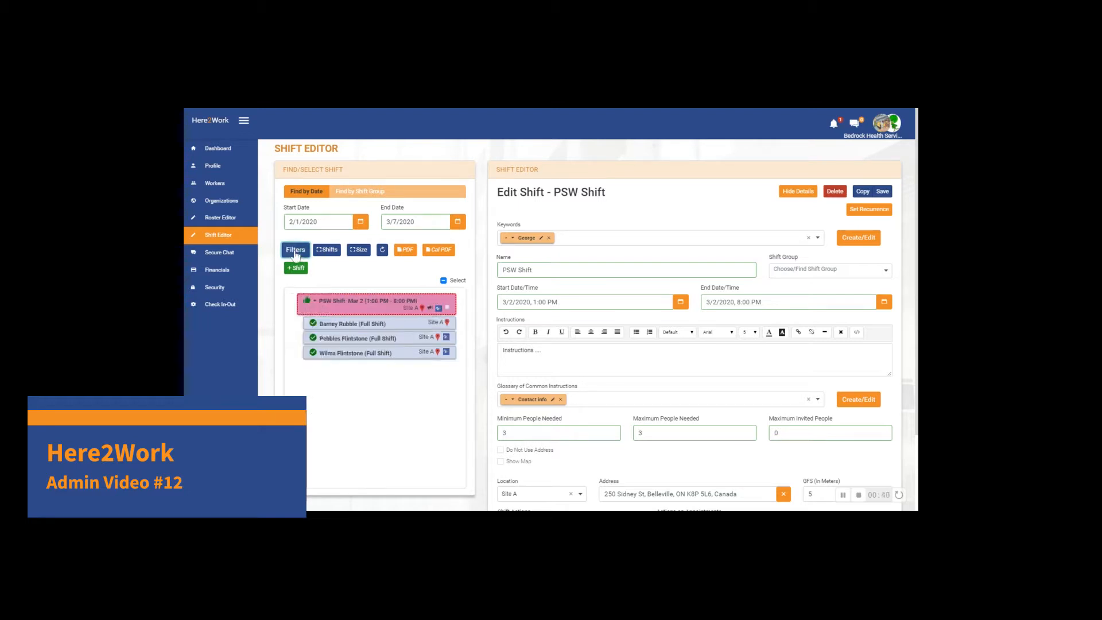
pyautogui.click(326, 252)
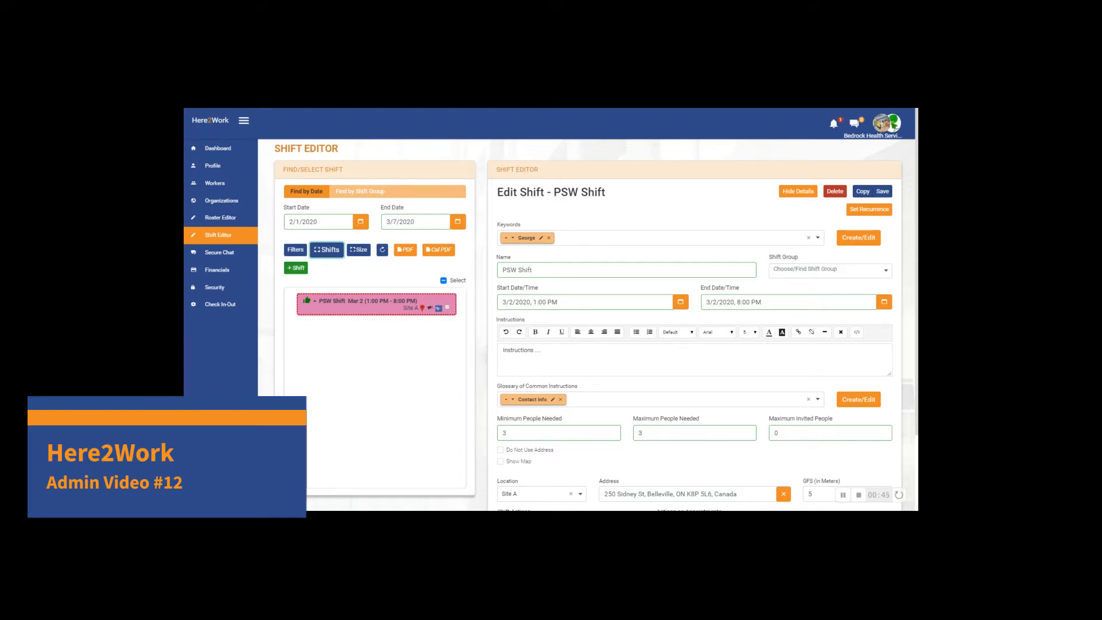
pyautogui.click(358, 250)
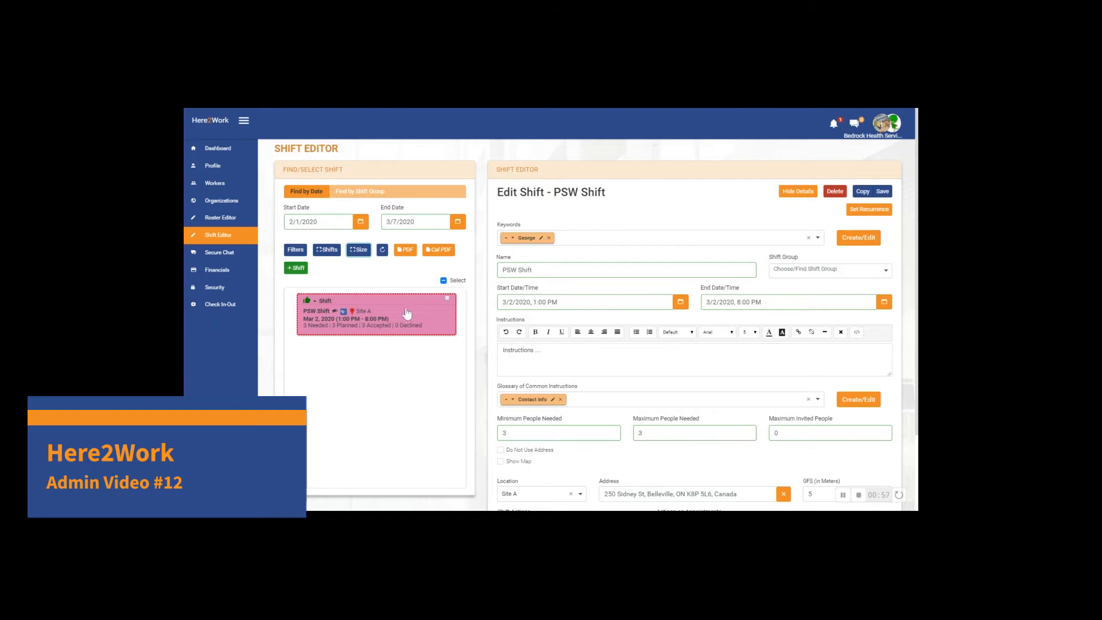
pyautogui.click(359, 249)
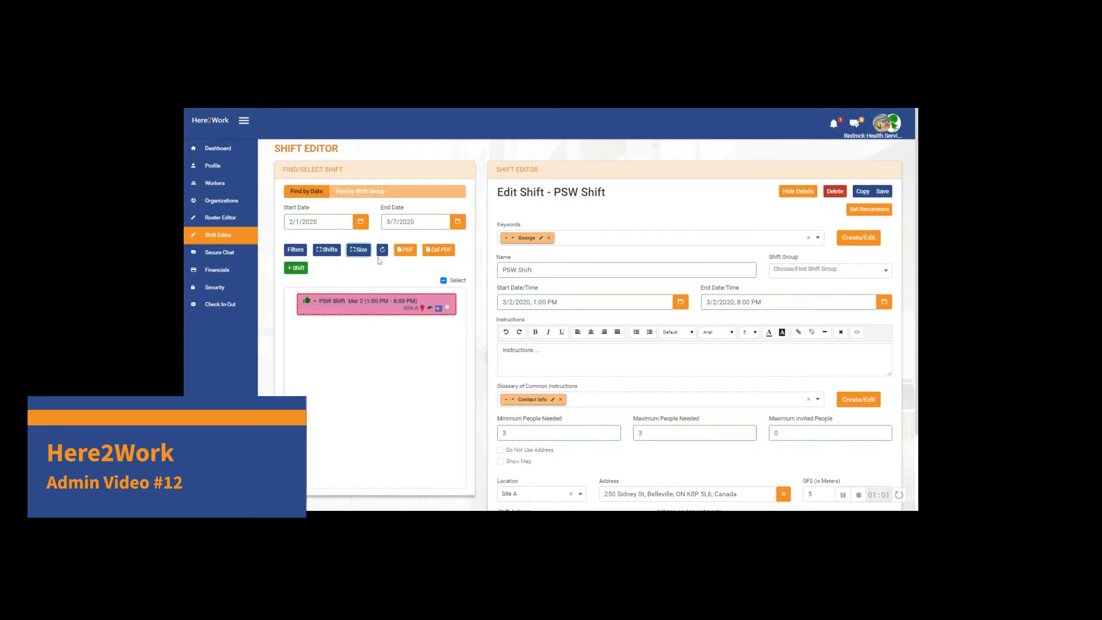
pyautogui.click(382, 251)
pyautogui.click(329, 250)
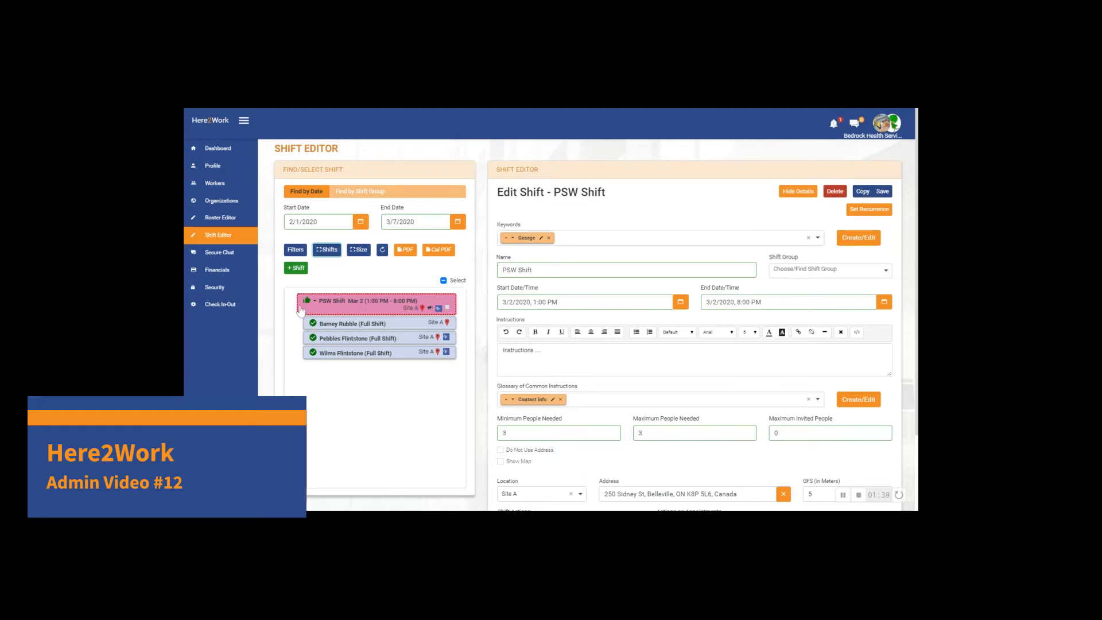
# - Copy the Mar 2 PSW Shift, set the copy's time to 3:00 PM–5:00 PM and save it
pyautogui.click(862, 193)
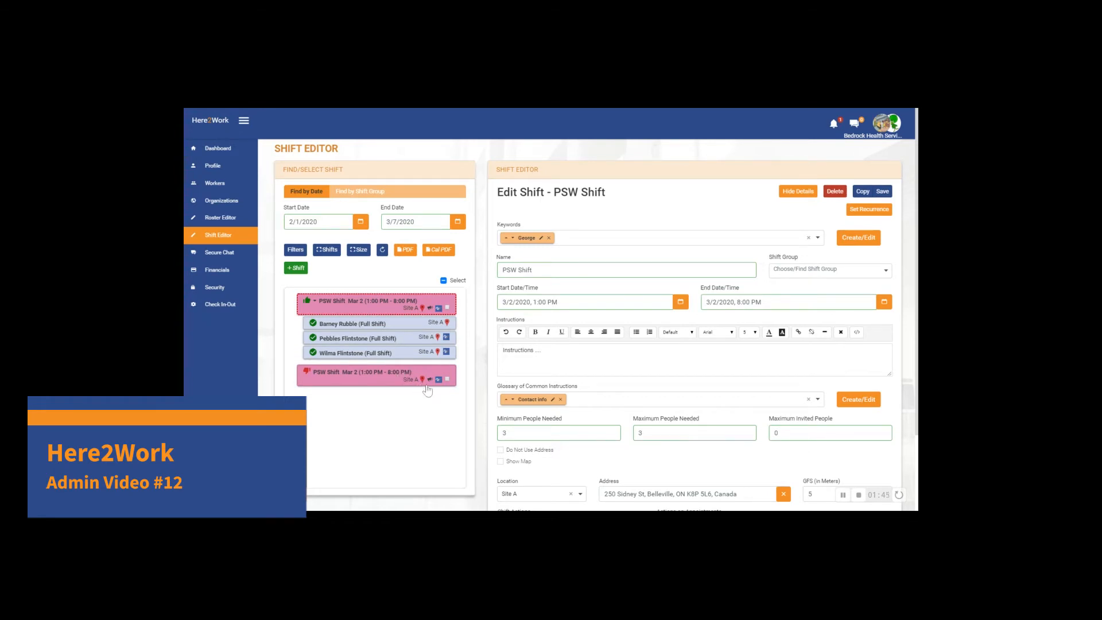
pyautogui.click(381, 376)
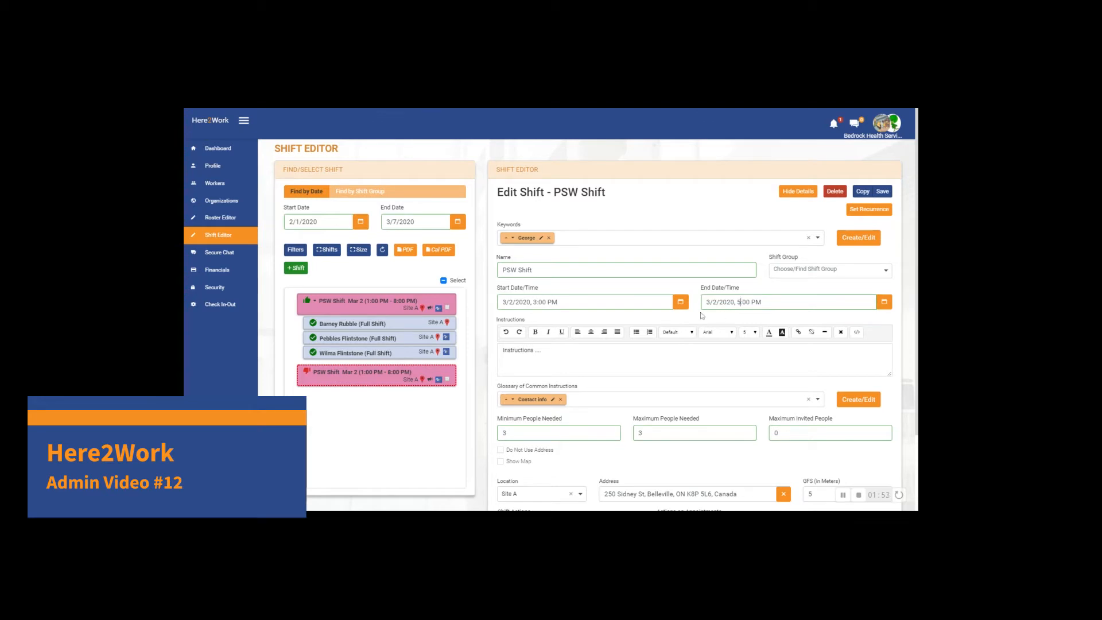
pyautogui.click(882, 191)
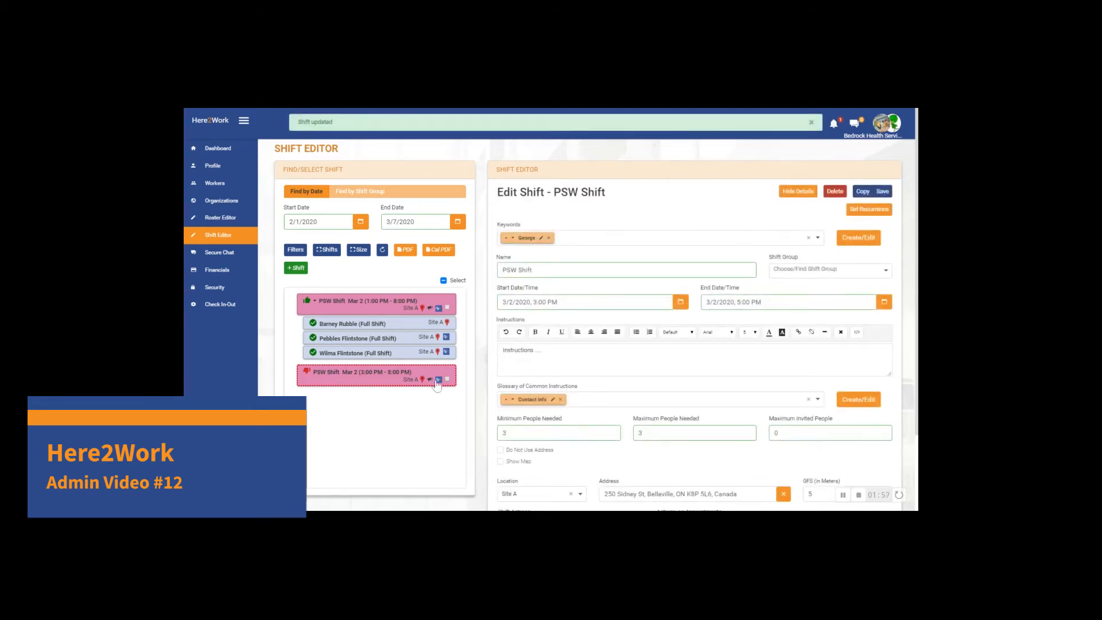
pyautogui.scroll(-3, 518, 471)
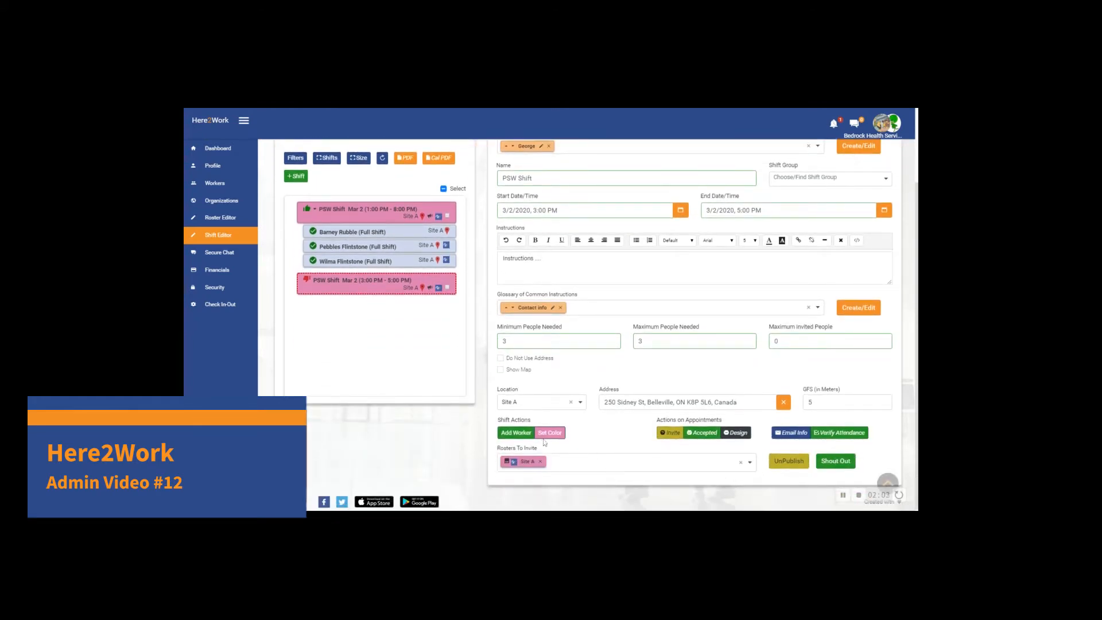
pyautogui.scroll(3, 516, 436)
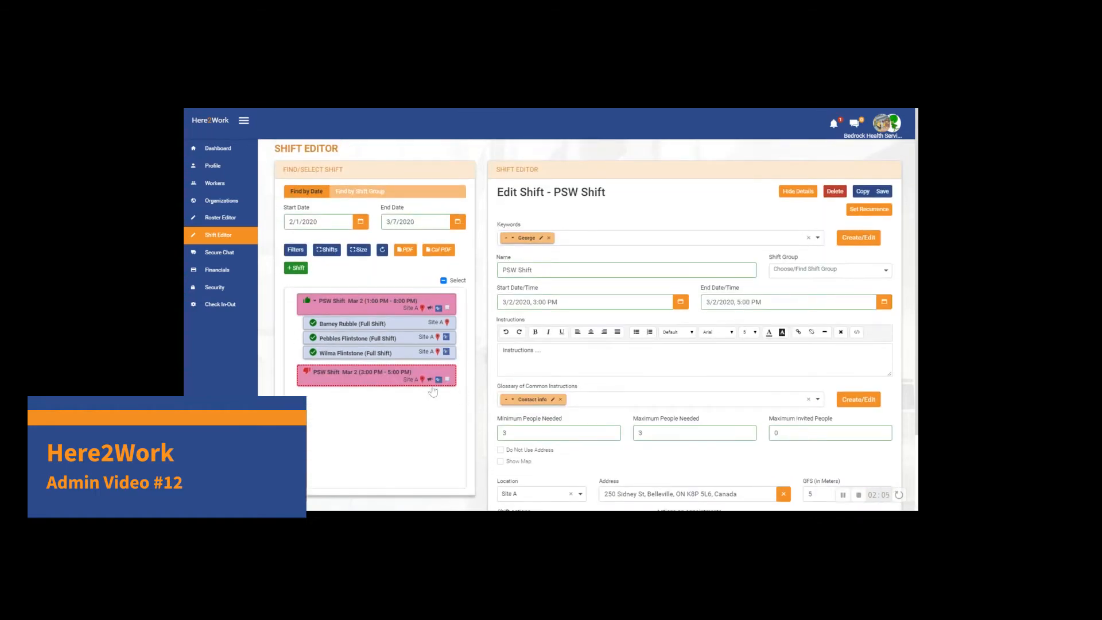
# - Select both the 1:00 PM–8:00 PM and 3:00 PM–5:00 PM PSW shifts and copy them together twice
pyautogui.click(383, 308)
pyautogui.click(397, 377)
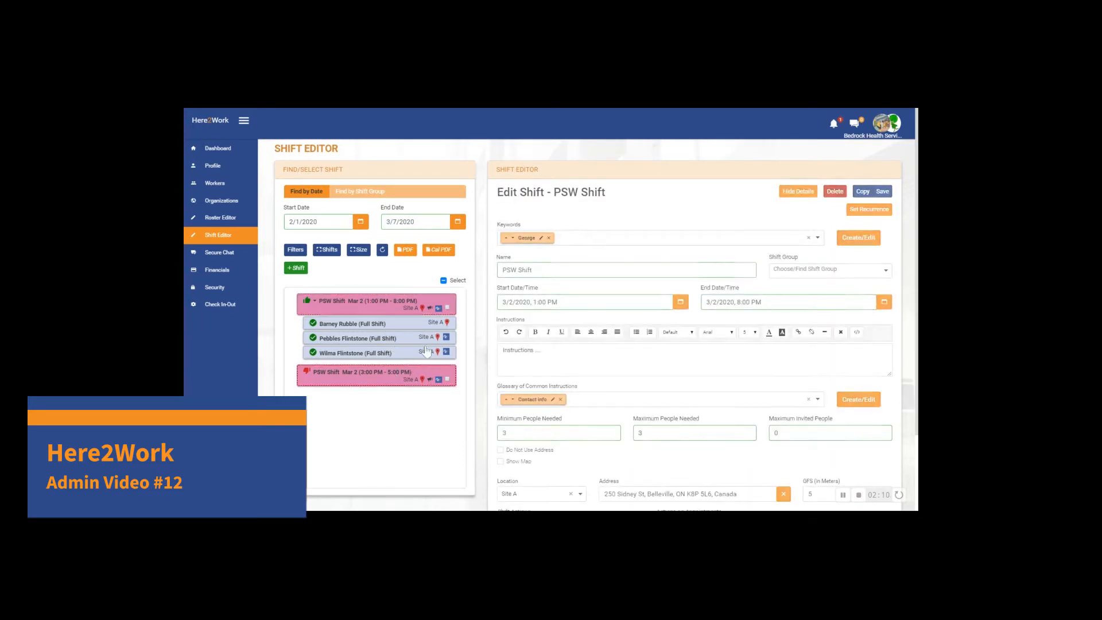
pyautogui.click(448, 308)
pyautogui.click(447, 379)
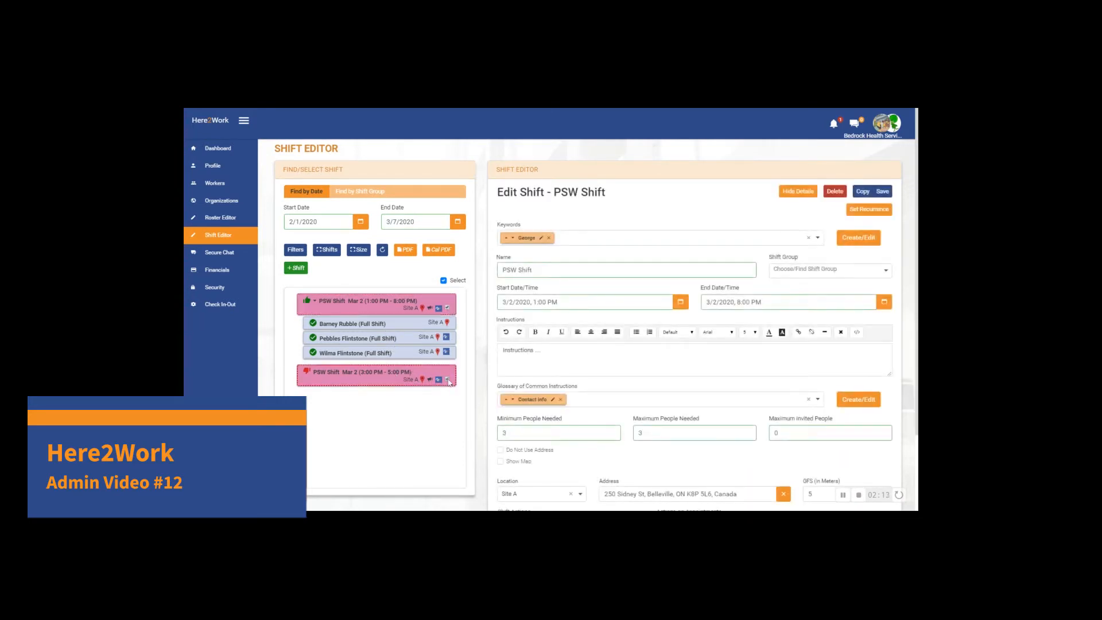
pyautogui.click(862, 191)
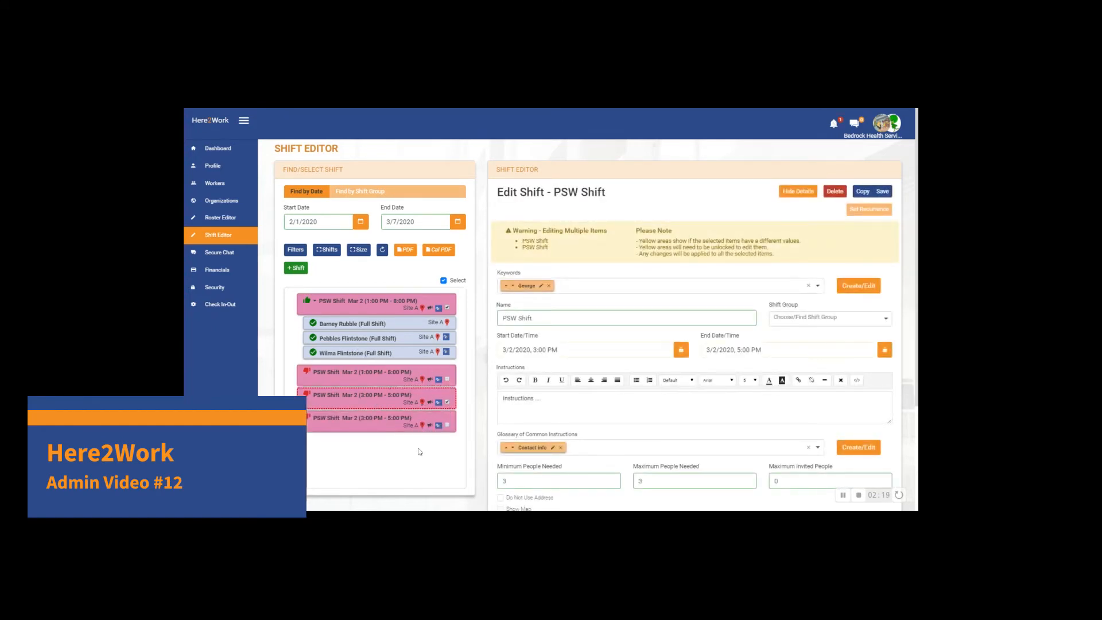
pyautogui.click(863, 193)
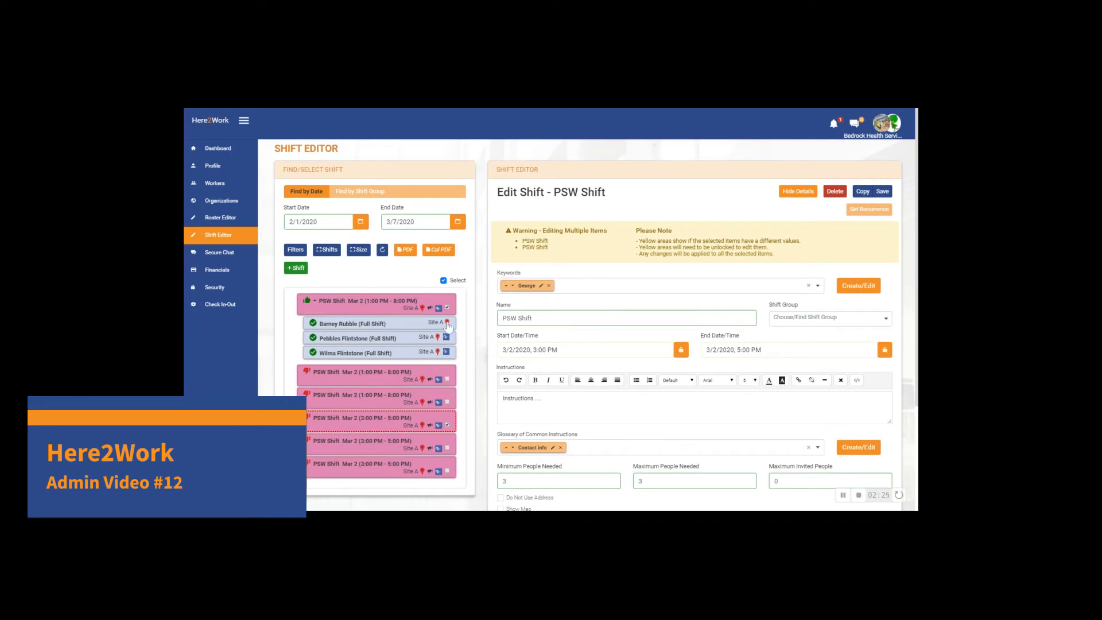
# - Select every shift in the list and copy them all at once, checking the duplicated entries
pyautogui.click(444, 281)
pyautogui.click(444, 280)
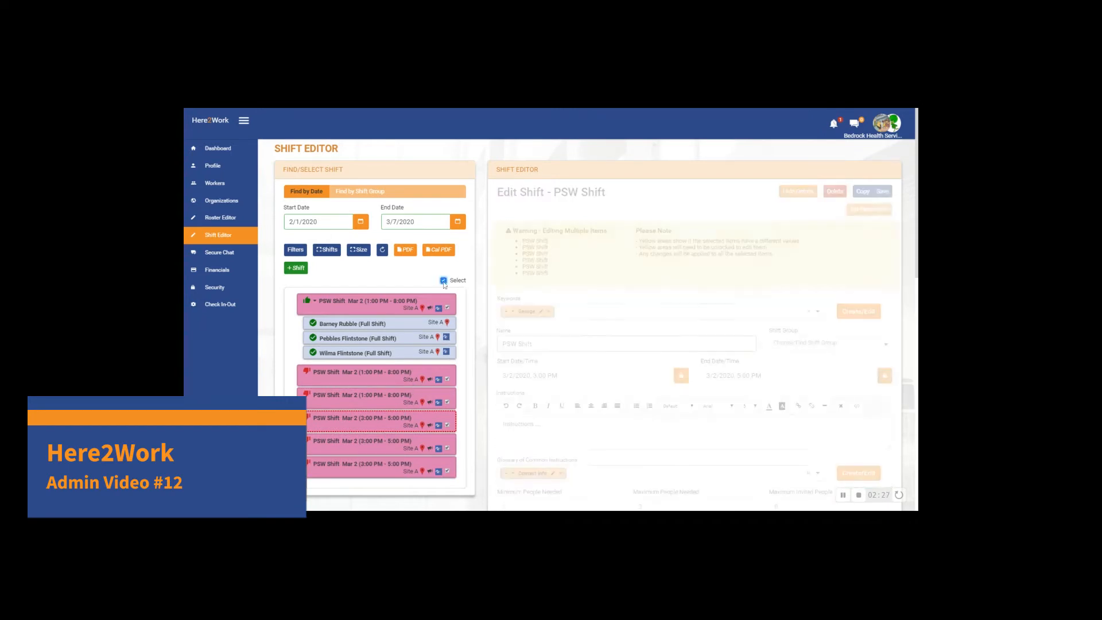
pyautogui.click(862, 191)
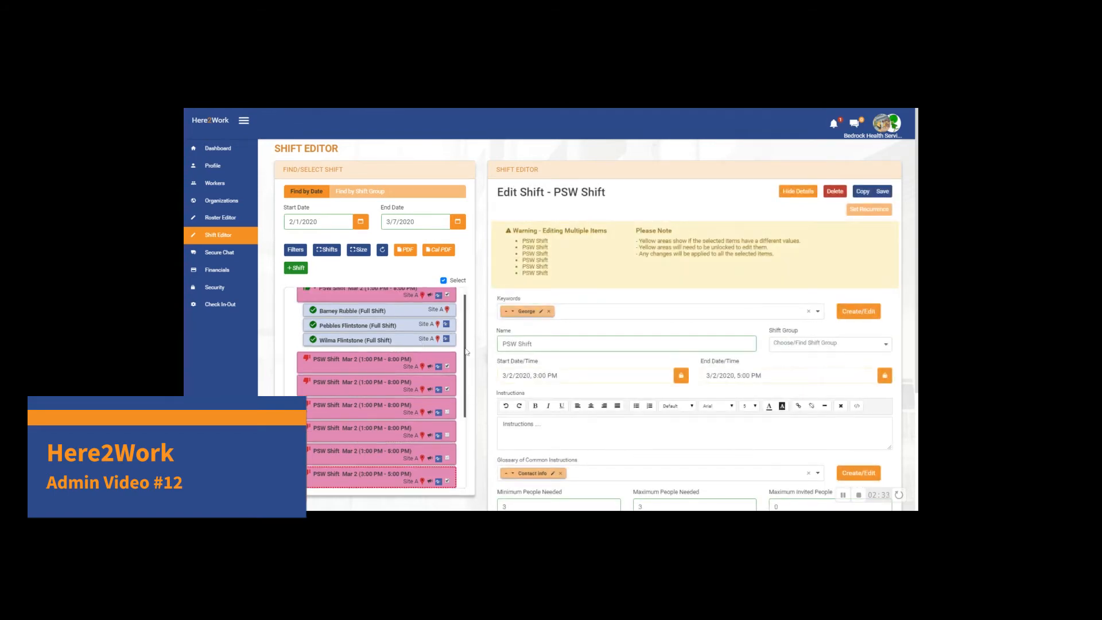
pyautogui.scroll(-1, 467, 357)
pyautogui.moveTo(466, 358); pyautogui.dragTo(461, 430)
pyautogui.scroll(4, 409, 429)
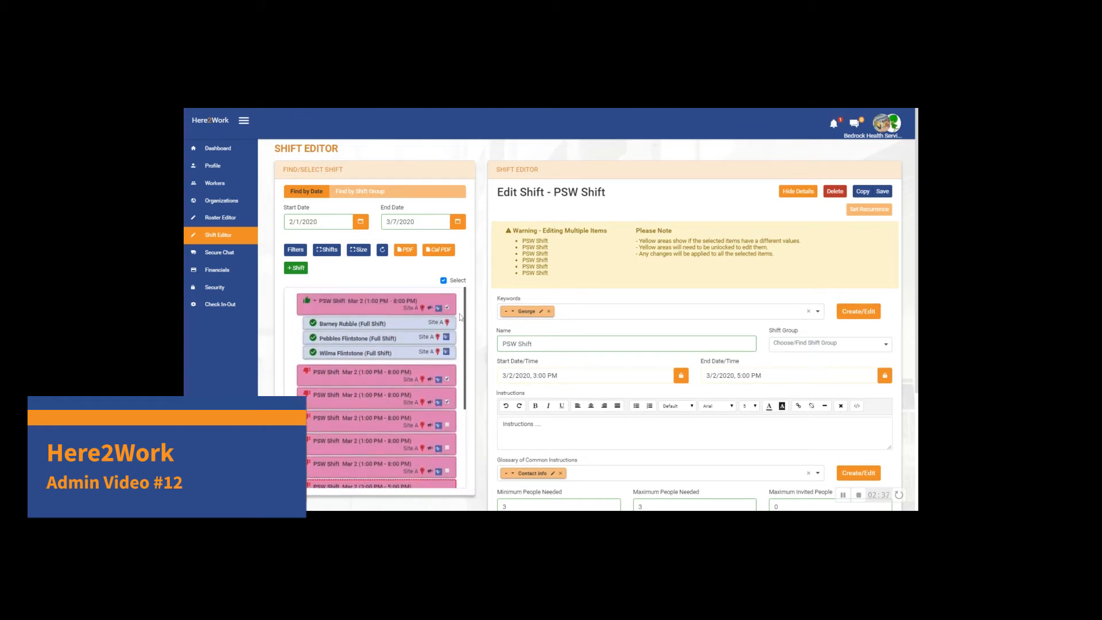
pyautogui.scroll(-4, 409, 430)
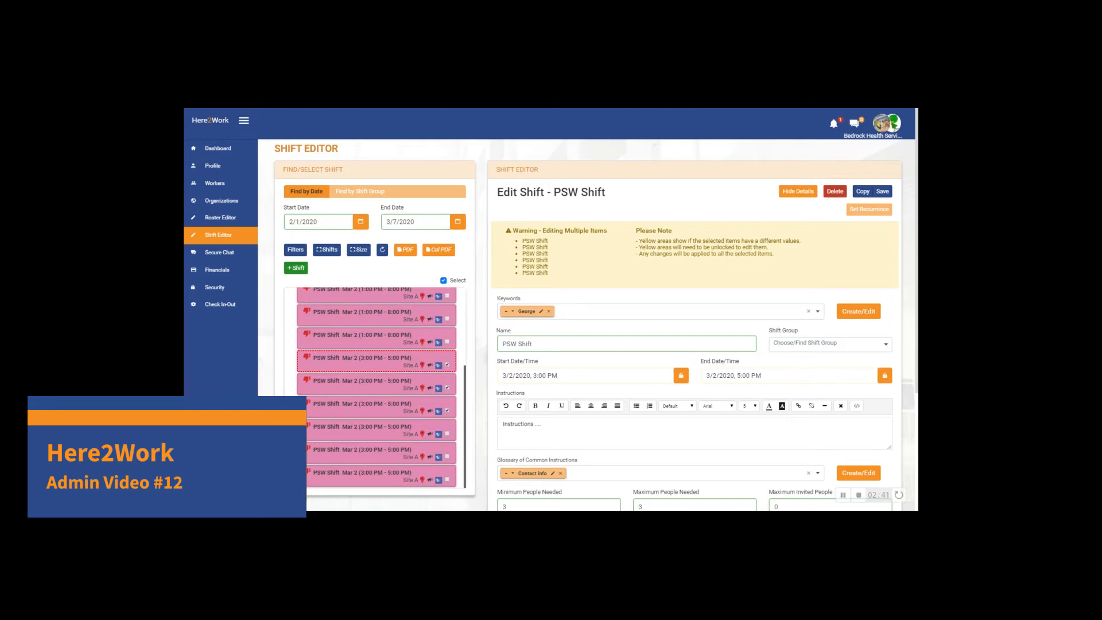
pyautogui.scroll(4, 425, 396)
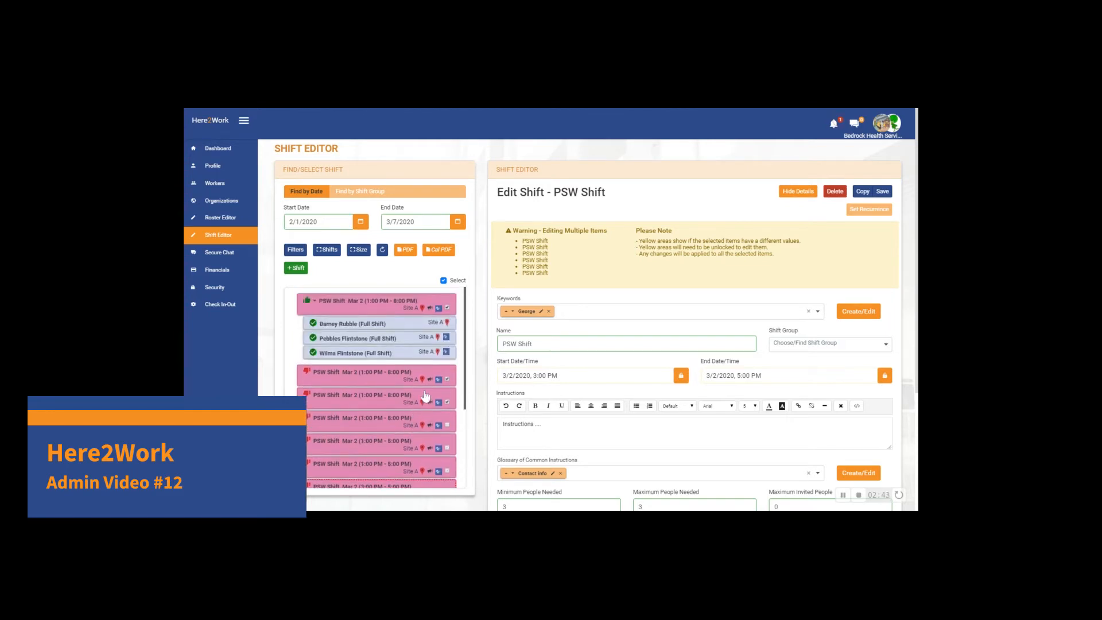
# - Select all PSW shifts except the original 1:00 PM–8:00 PM shift that has workers assigned
pyautogui.click(443, 280)
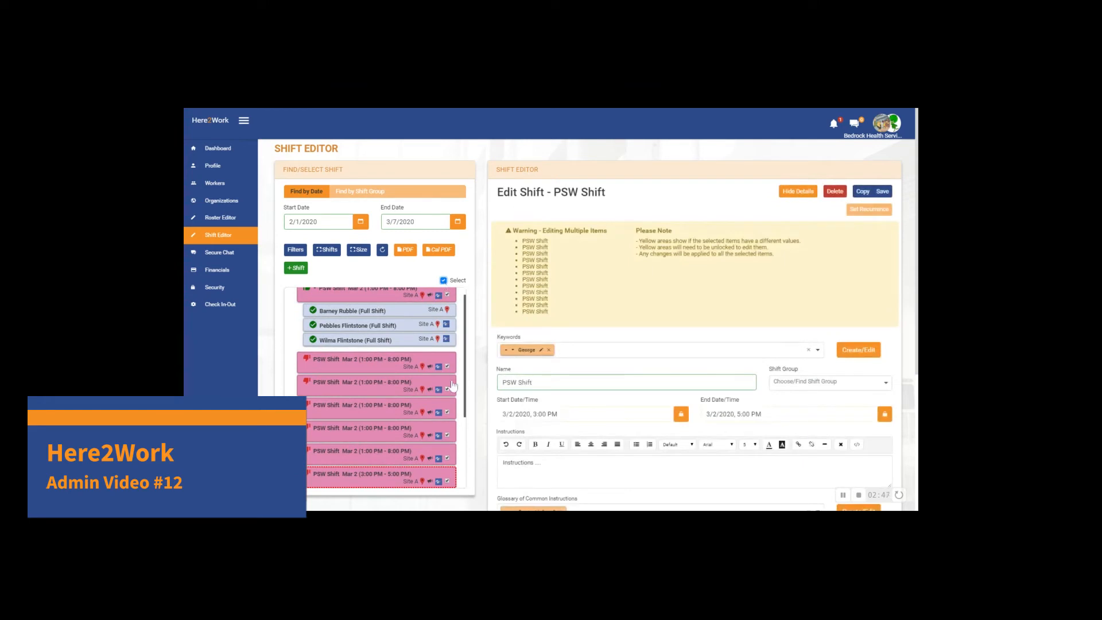
pyautogui.click(447, 295)
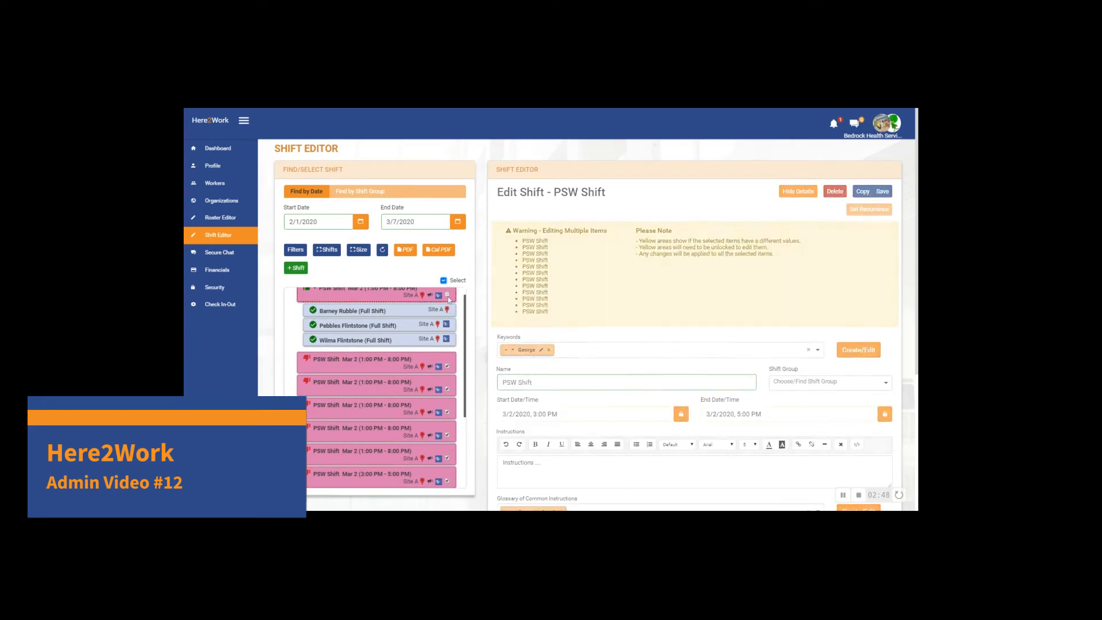
pyautogui.scroll(-3, 423, 353)
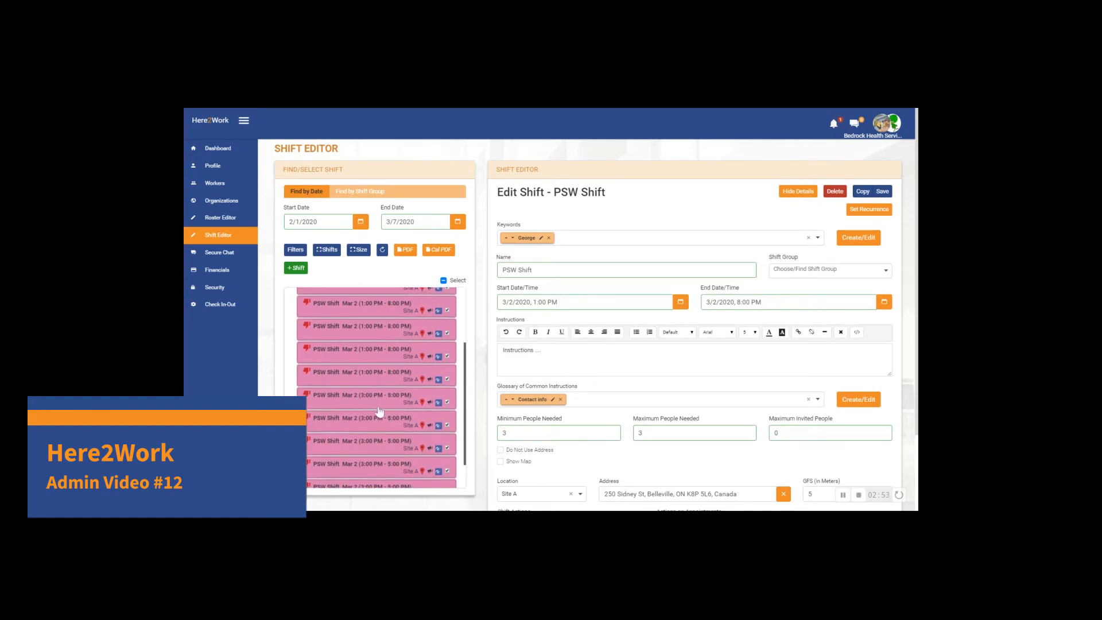
pyautogui.scroll(2, 434, 422)
pyautogui.scroll(2, 434, 419)
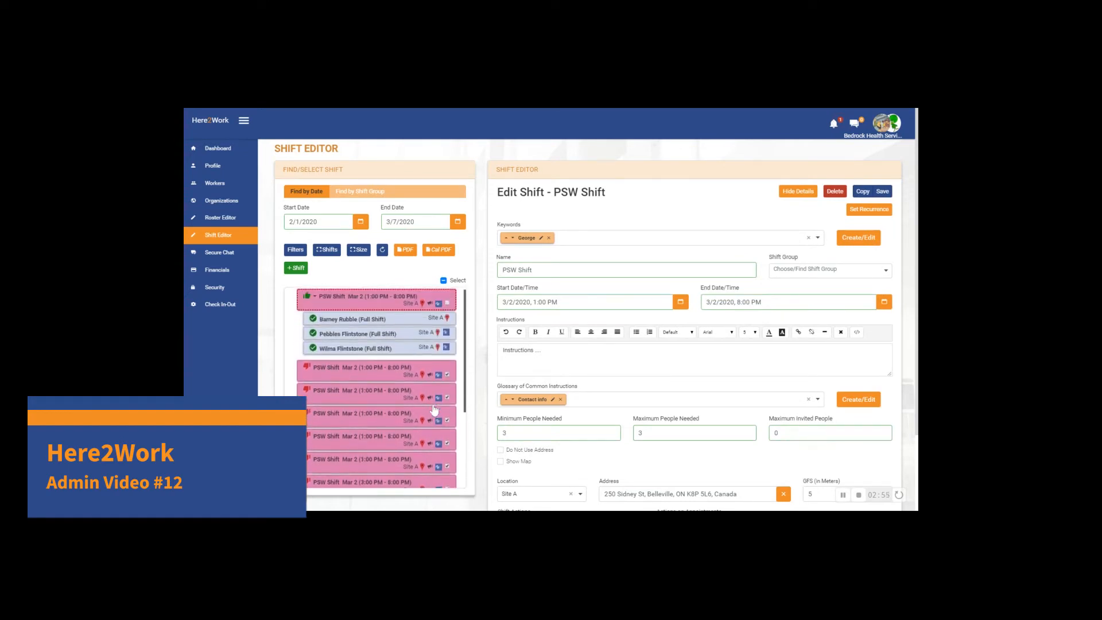
pyautogui.click(447, 379)
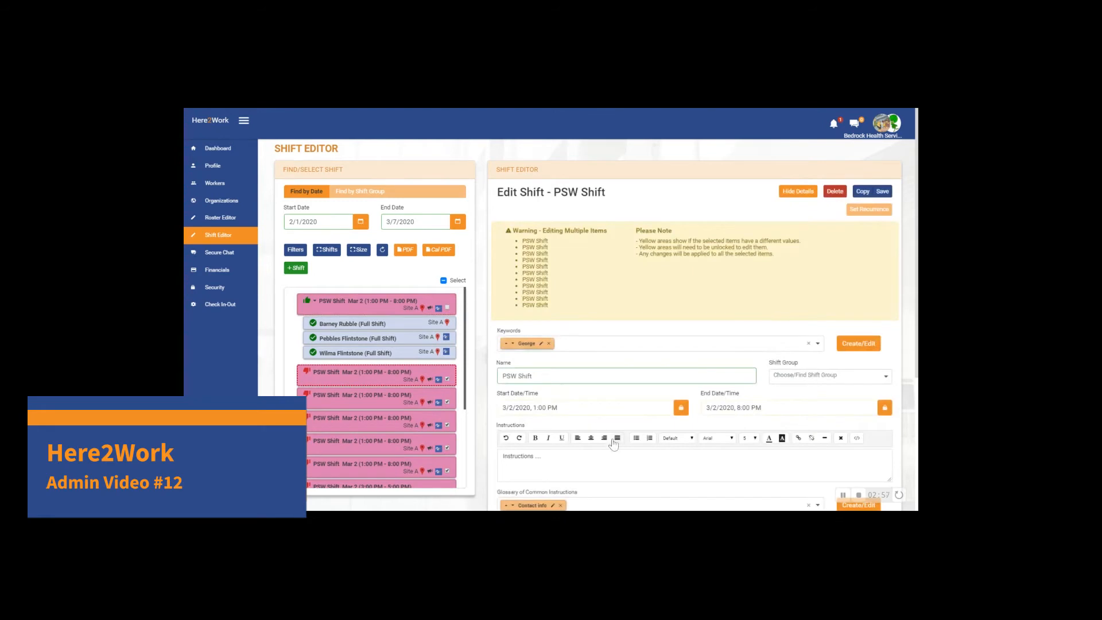
# - Set the color of all selected PSW shift copies to yellow and save the change
pyautogui.scroll(-3, 611, 447)
pyautogui.scroll(-1, 610, 448)
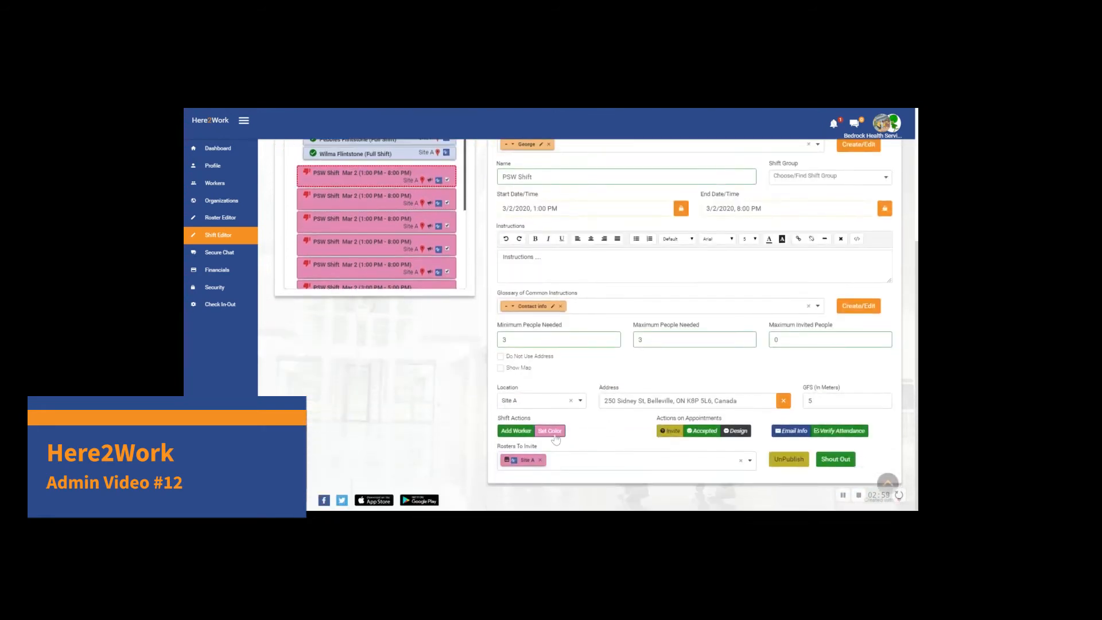
pyautogui.click(552, 434)
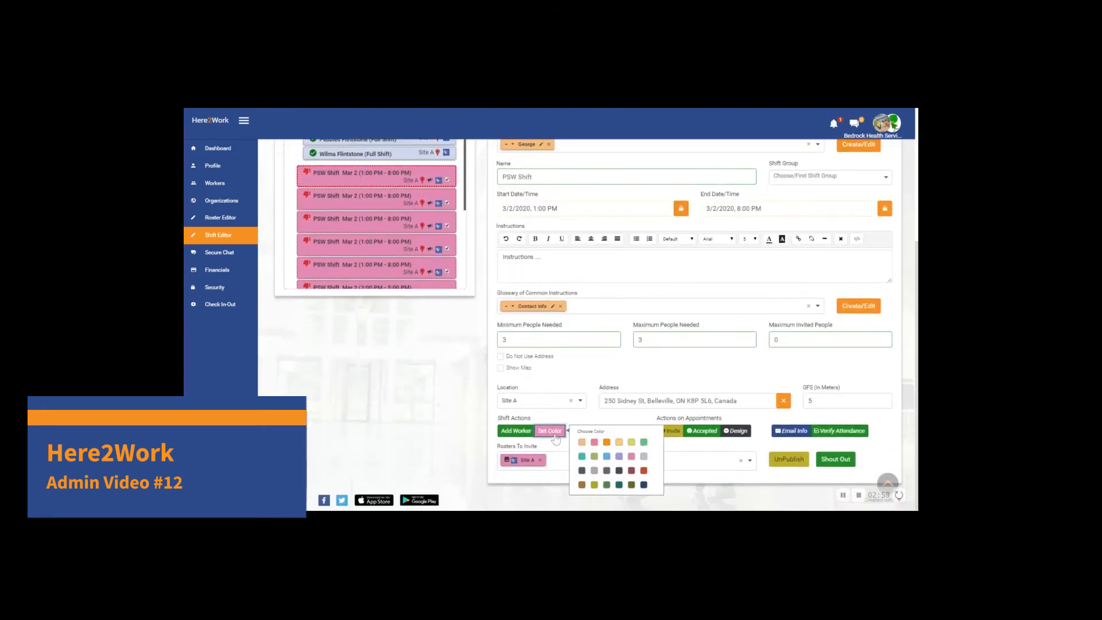
pyautogui.click(631, 442)
pyautogui.scroll(3, 634, 446)
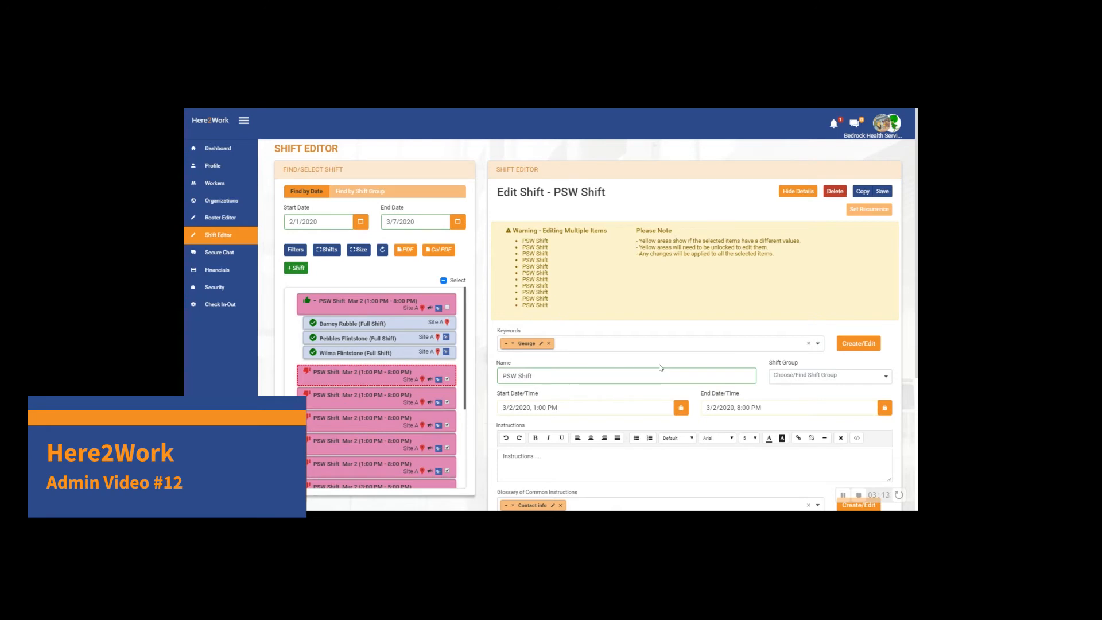
pyautogui.scroll(-1, 661, 367)
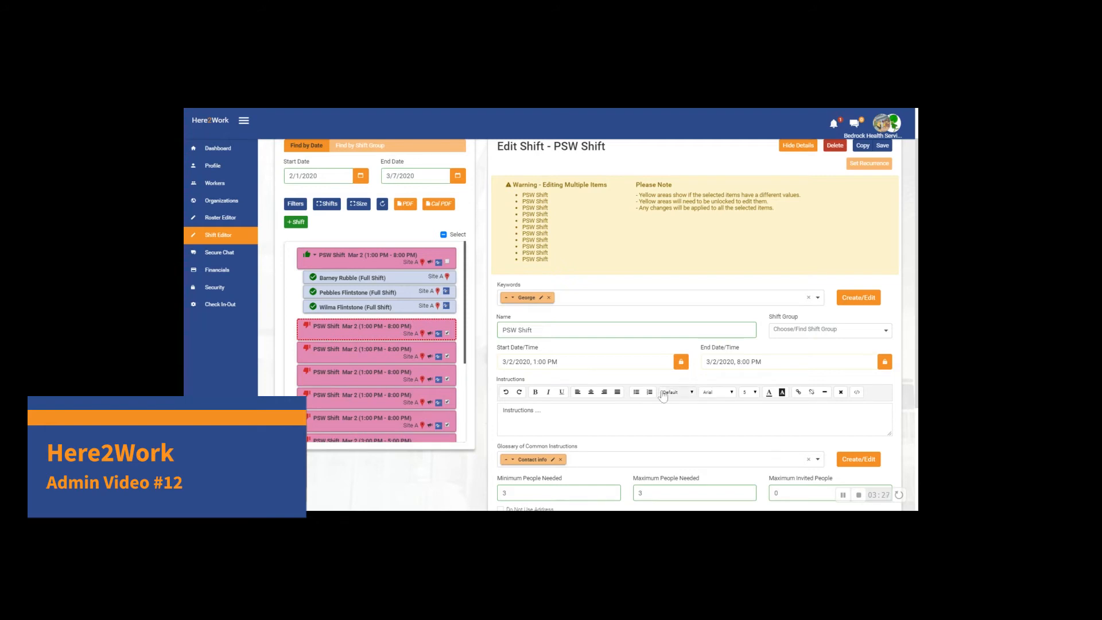
pyautogui.scroll(-3, 658, 387)
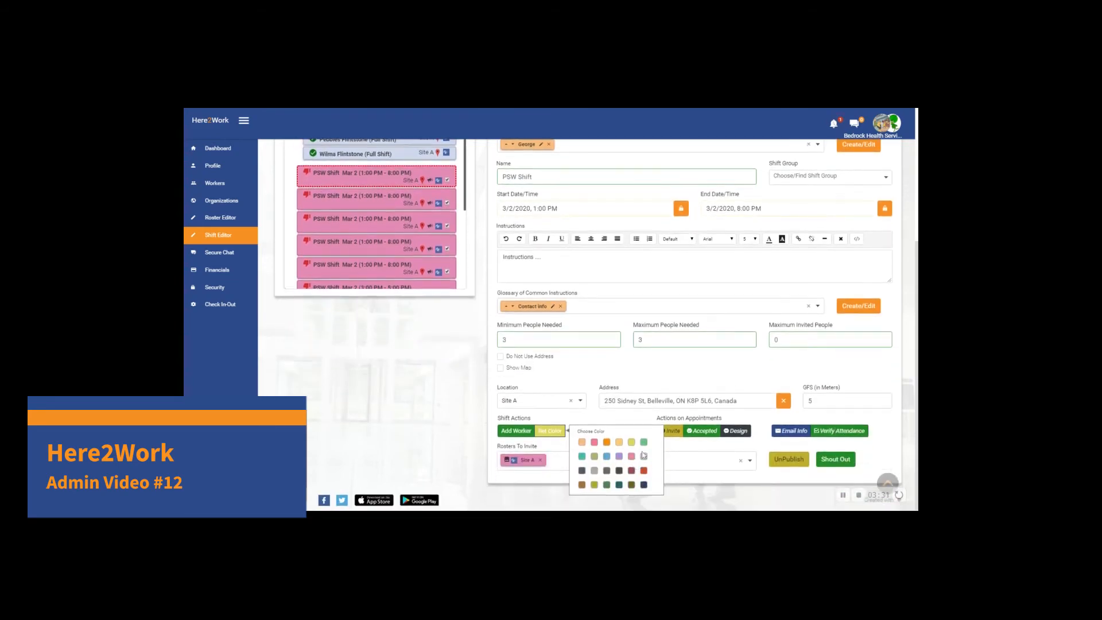
pyautogui.scroll(1, 661, 425)
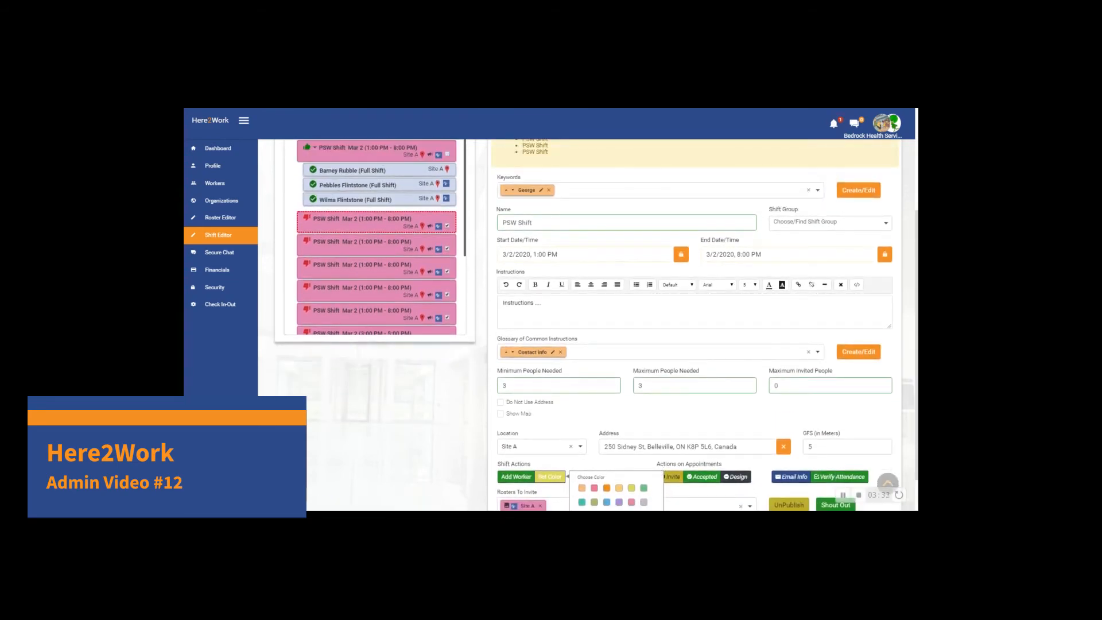
pyautogui.scroll(3, 676, 374)
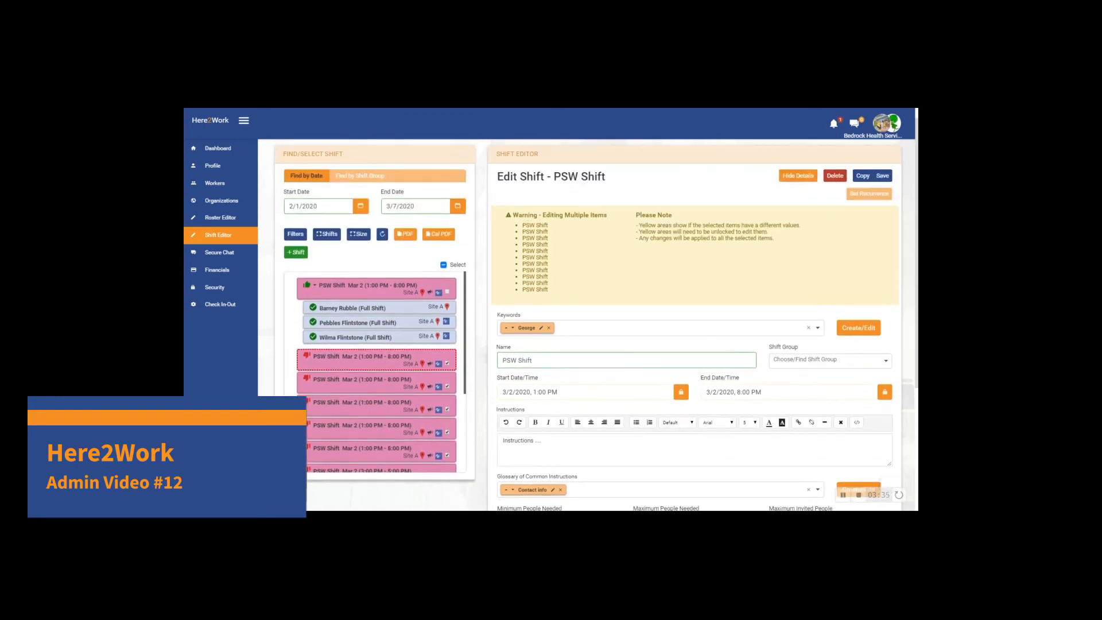
pyautogui.click(884, 177)
# - Review the color of the original PSW shift and all its copies throughout the shift list
pyautogui.scroll(-2, 420, 379)
pyautogui.scroll(-5, 421, 379)
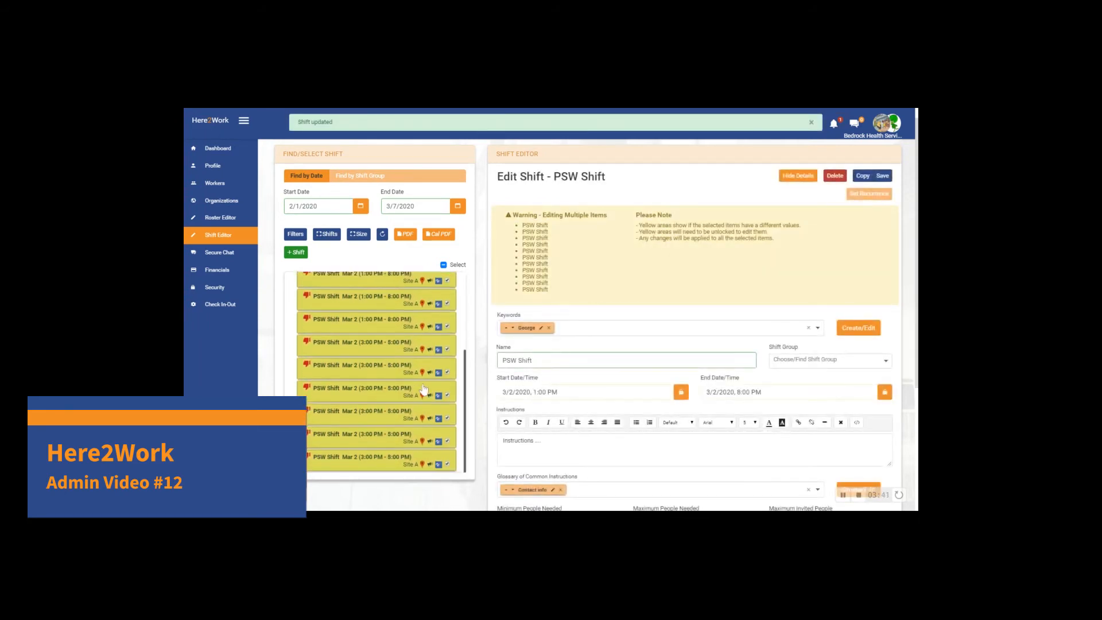
pyautogui.scroll(3, 435, 405)
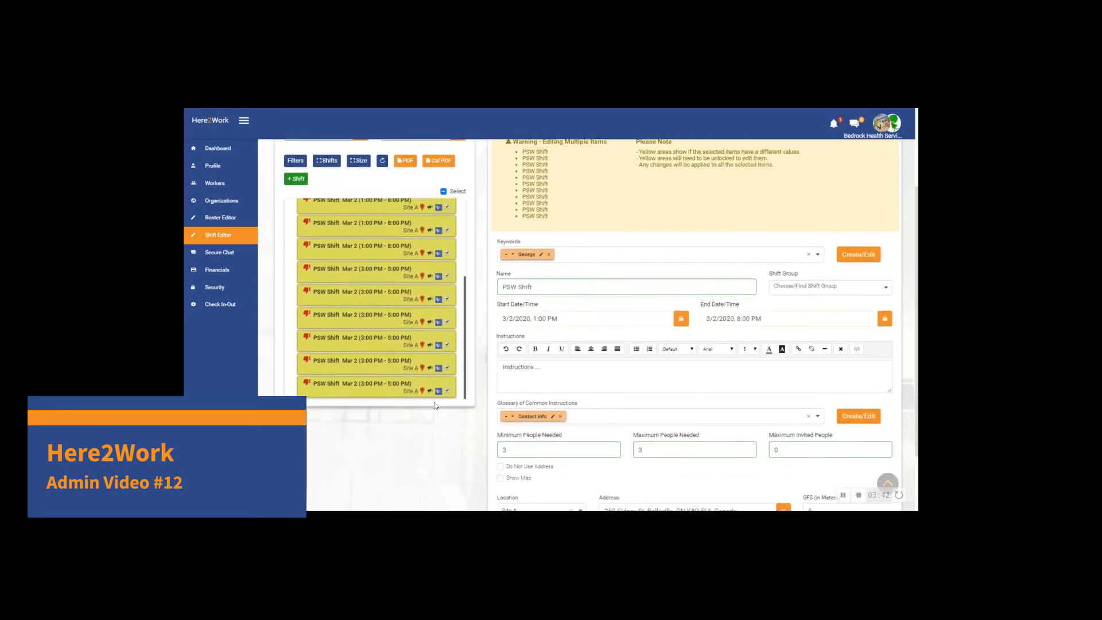
pyautogui.scroll(5, 430, 367)
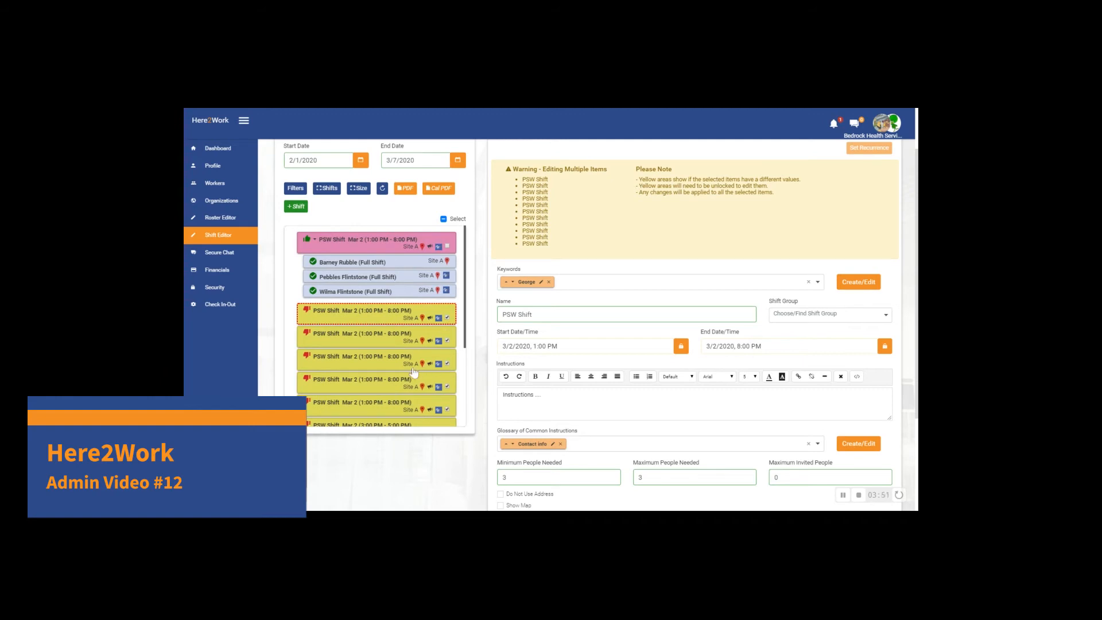
pyautogui.scroll(-3, 413, 372)
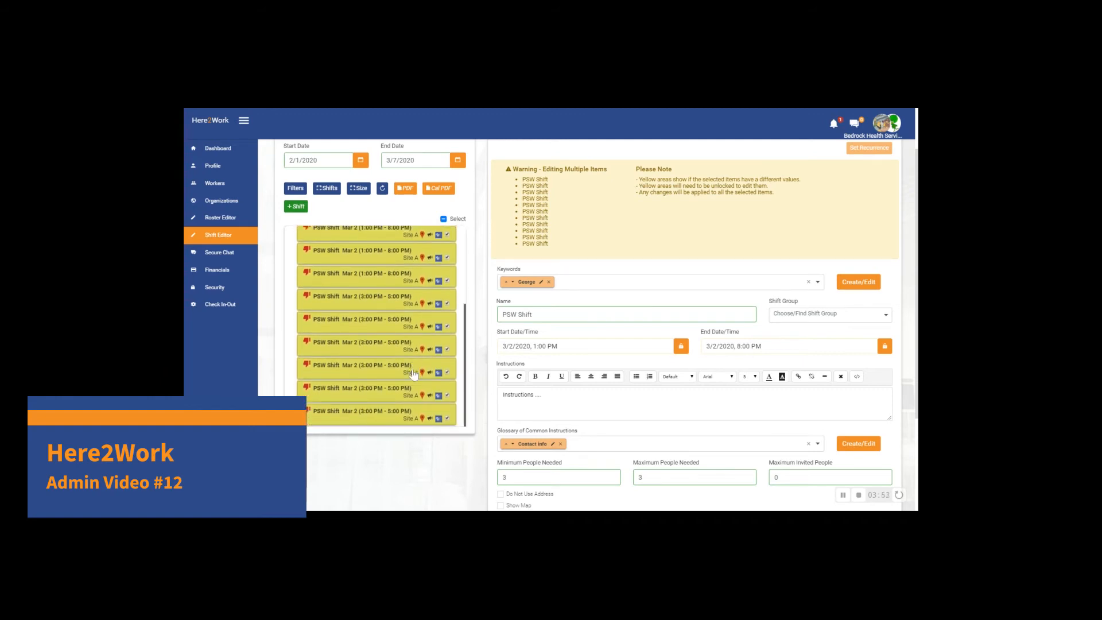
pyautogui.scroll(3, 415, 374)
pyautogui.scroll(2, 414, 374)
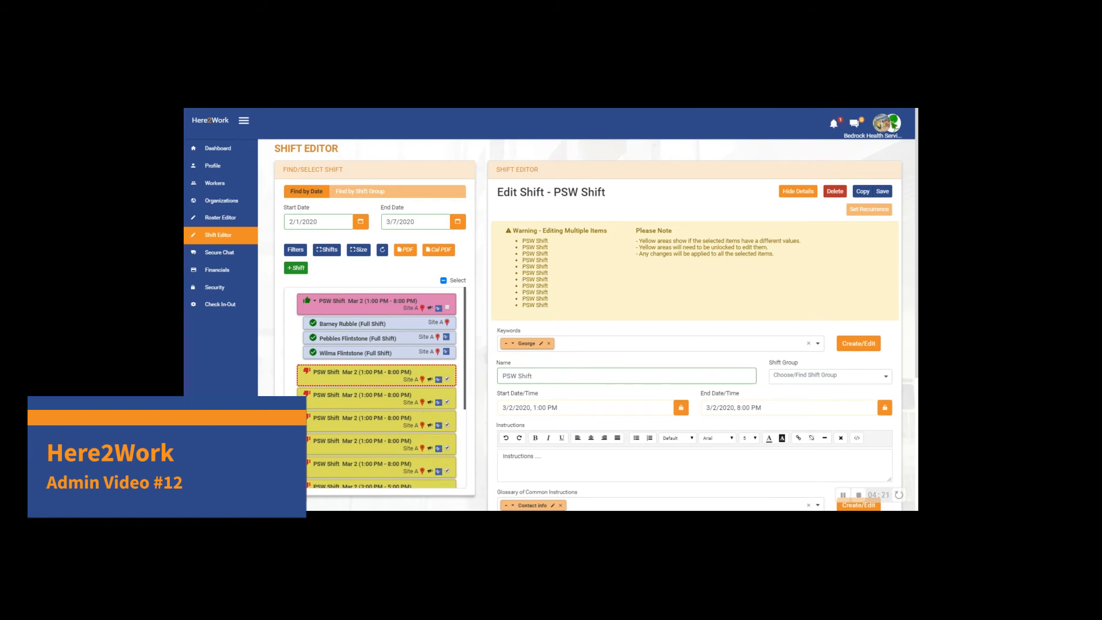
# - Open the original pink PSW shift with assigned workers and try to delete it together with its appointments
pyautogui.click(390, 304)
pyautogui.scroll(-3, 775, 392)
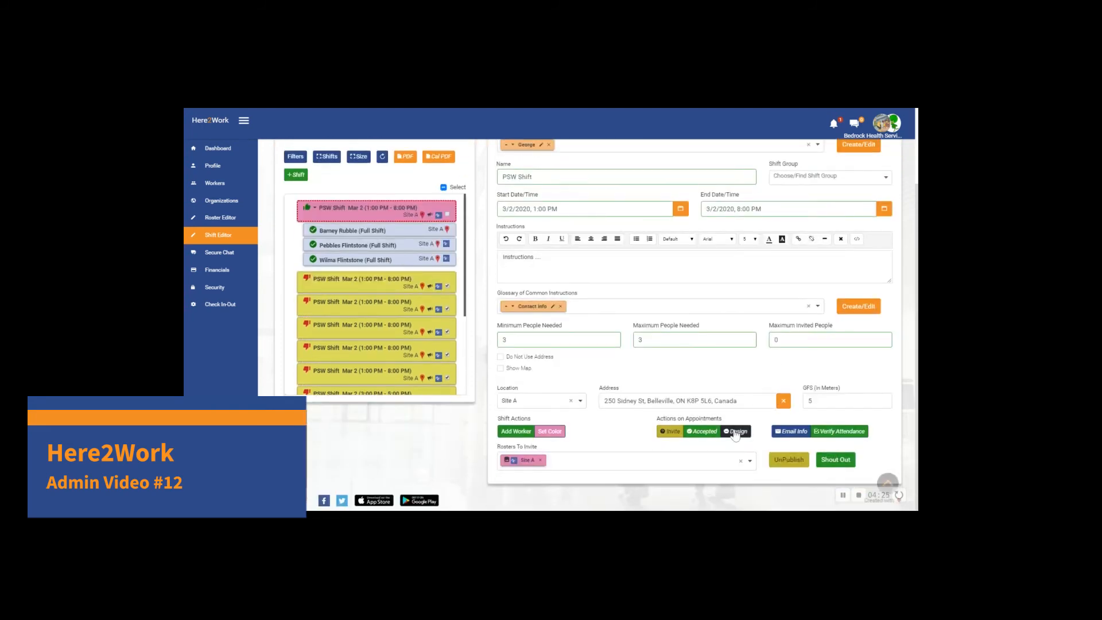
pyautogui.scroll(3, 390, 307)
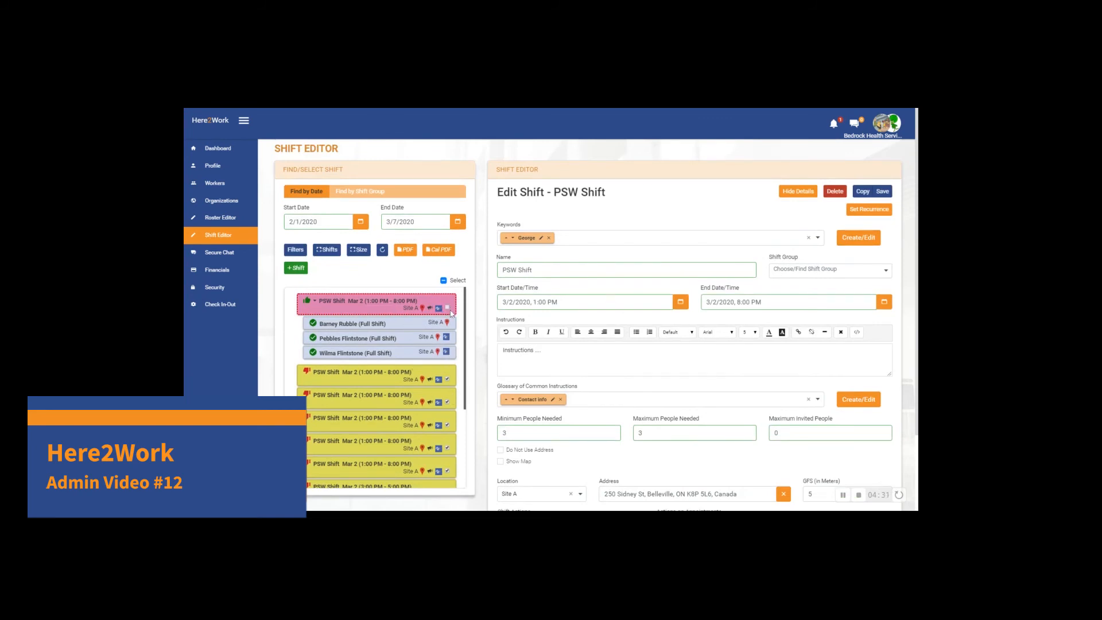
pyautogui.scroll(-2, 423, 407)
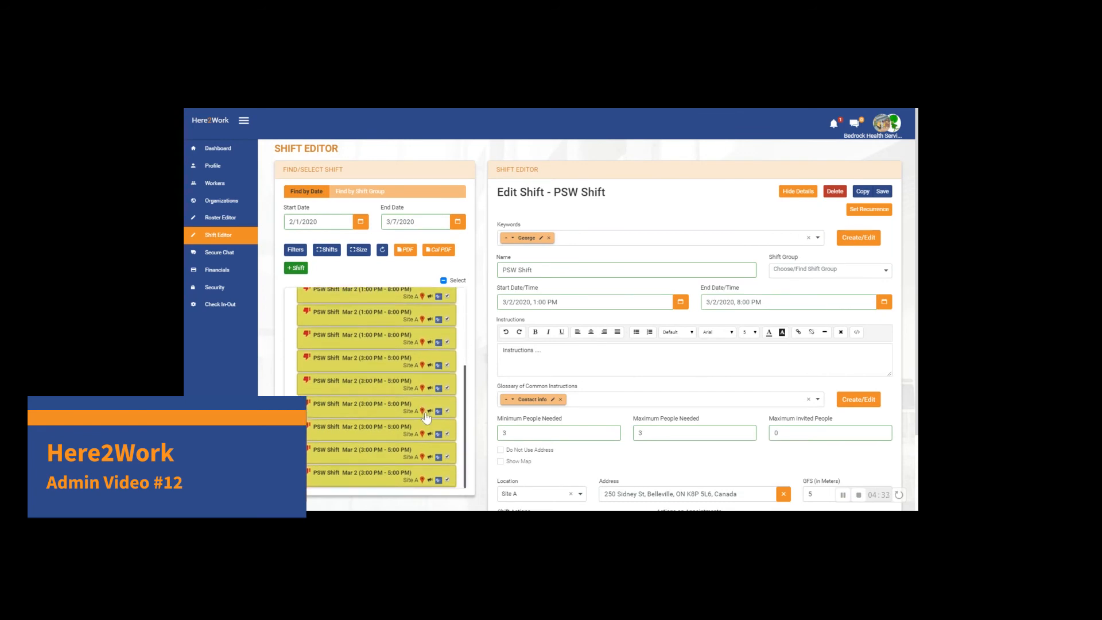
pyautogui.scroll(2, 426, 413)
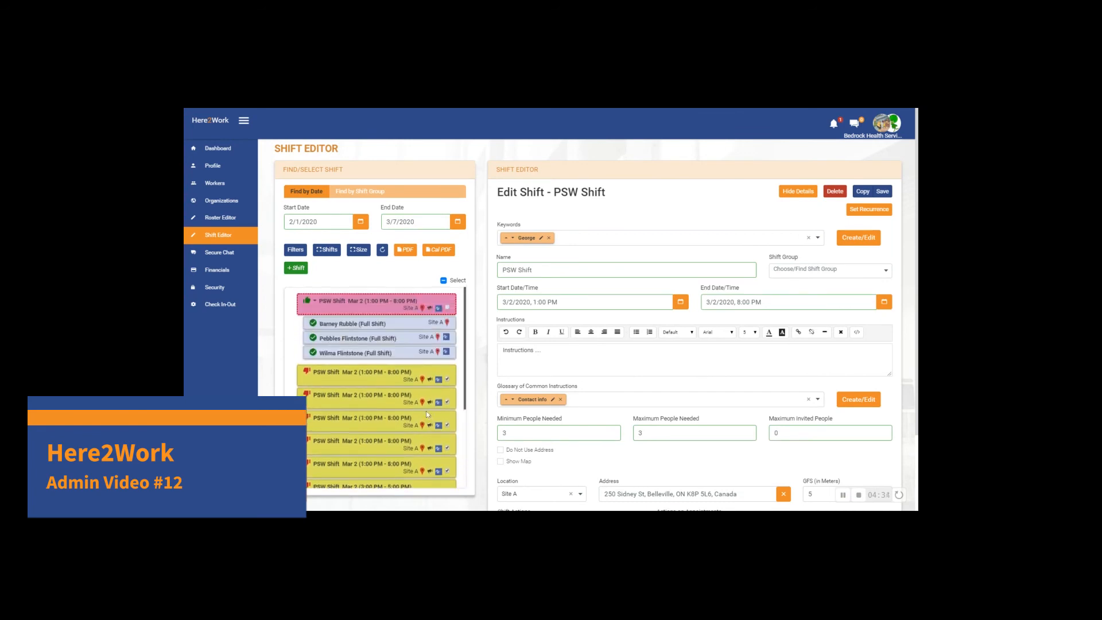
pyautogui.click(841, 197)
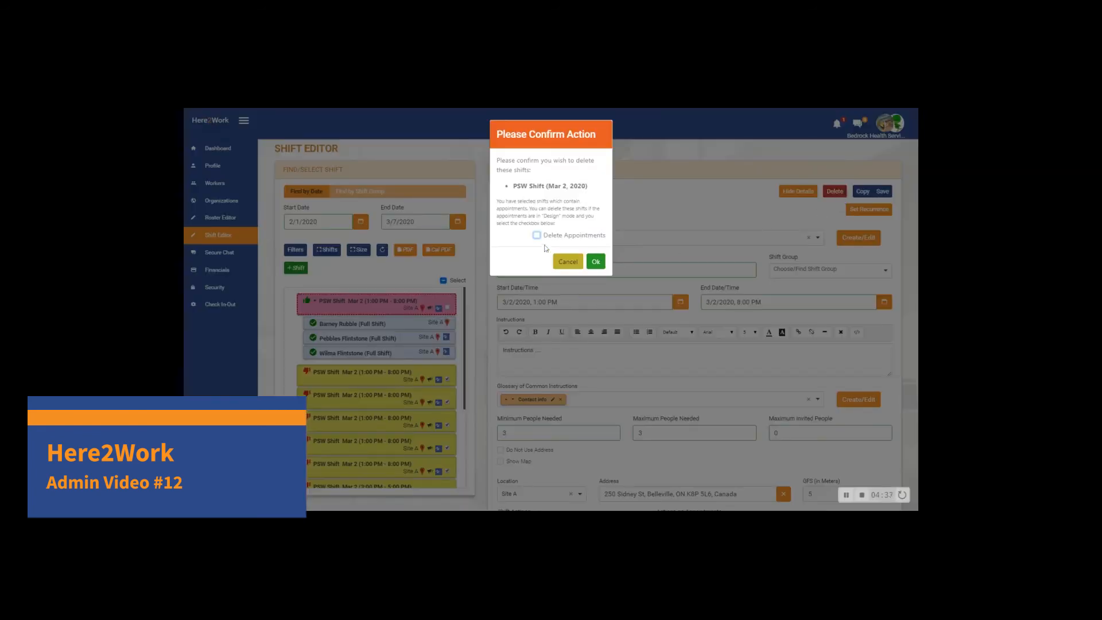
pyautogui.click(537, 235)
pyautogui.click(595, 261)
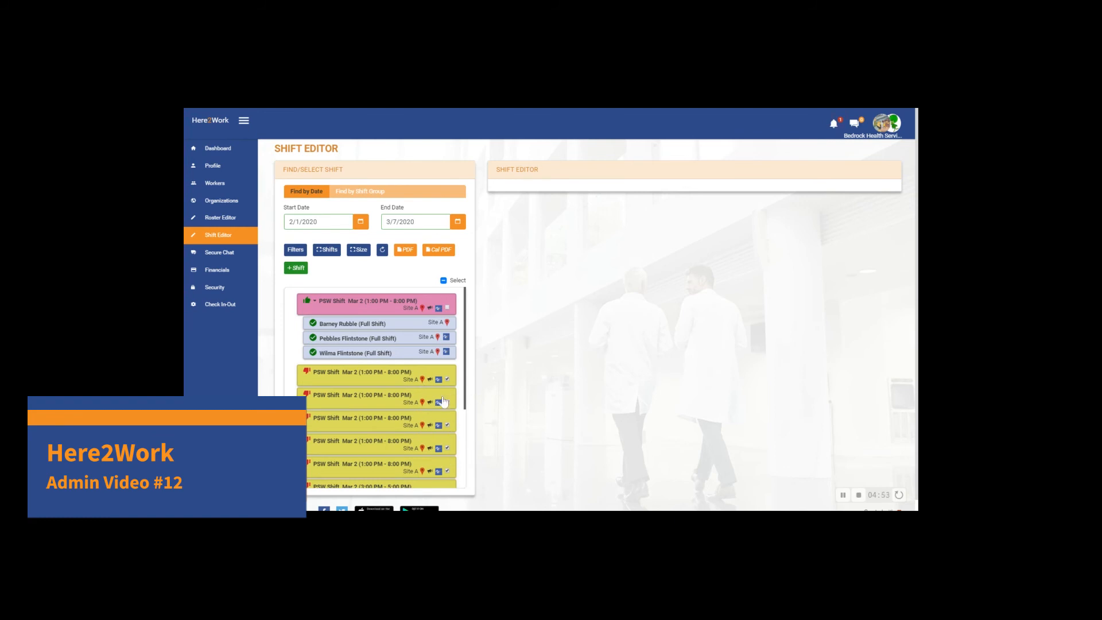
# - Open the selected yellow PSW shift copies for Mar 2 and delete them all at once, confirming the deletion
pyautogui.click(356, 378)
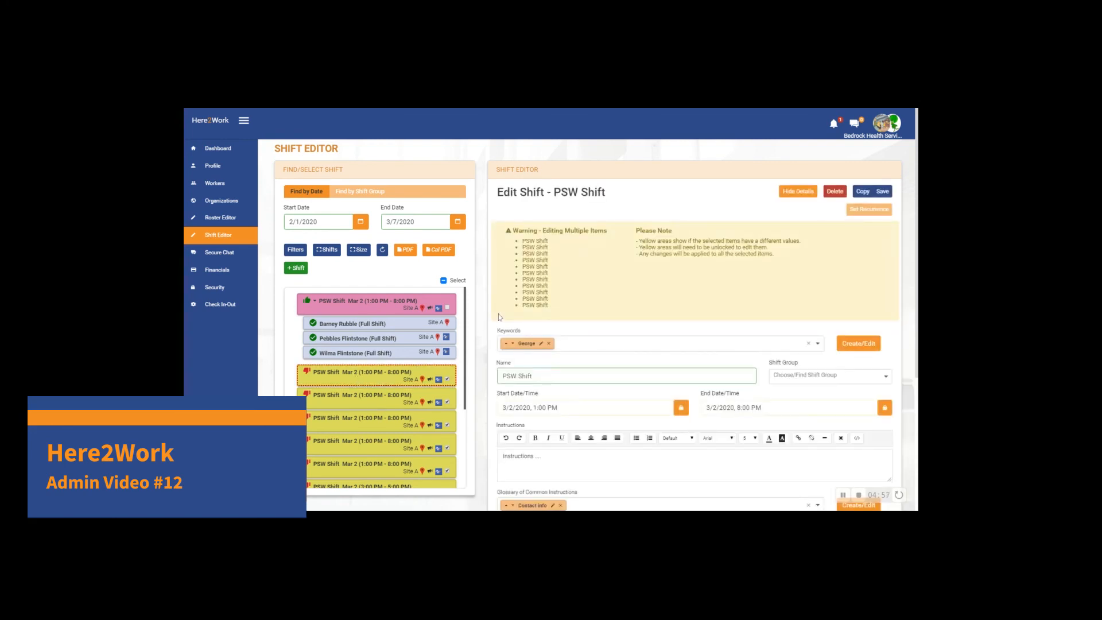
pyautogui.click(842, 191)
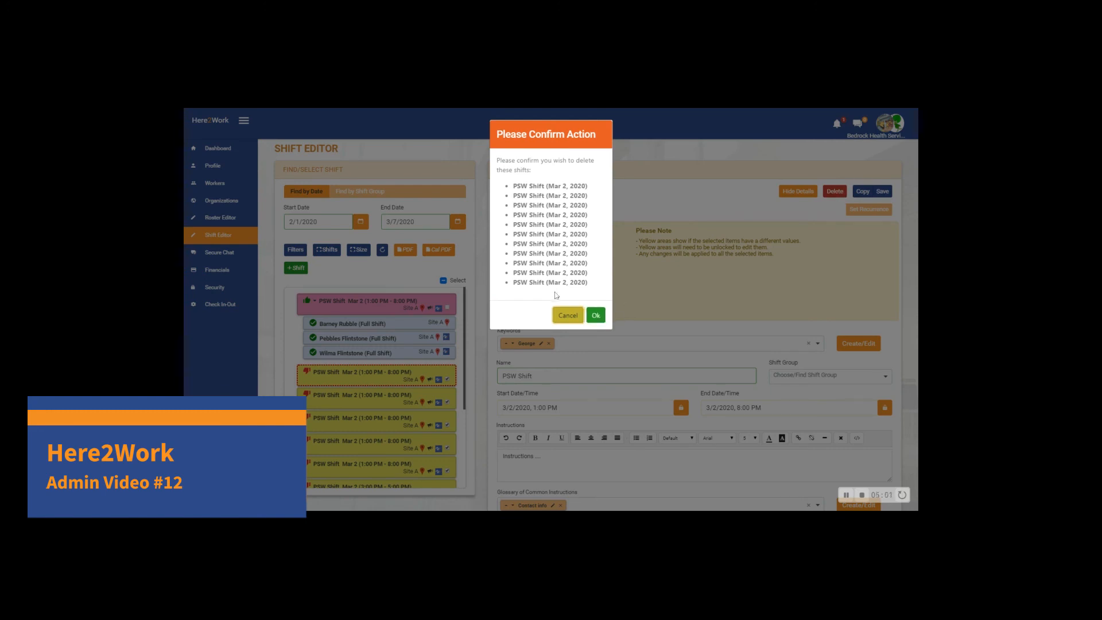
pyautogui.click(597, 315)
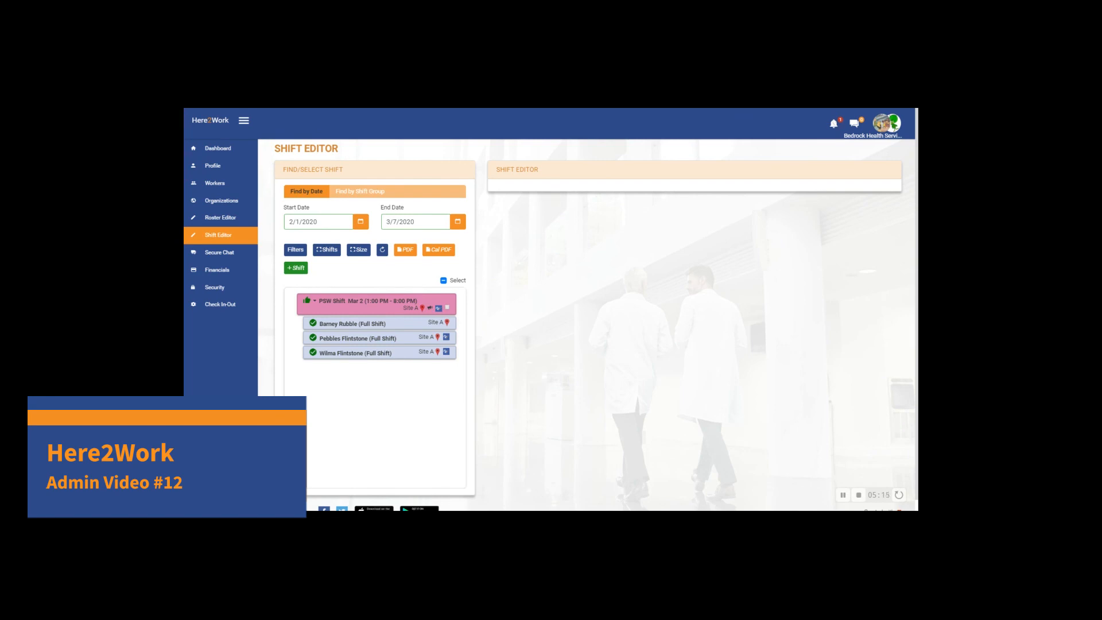
# - Open the remaining pink PSW shift with assigned workers in the editor
pyautogui.click(417, 310)
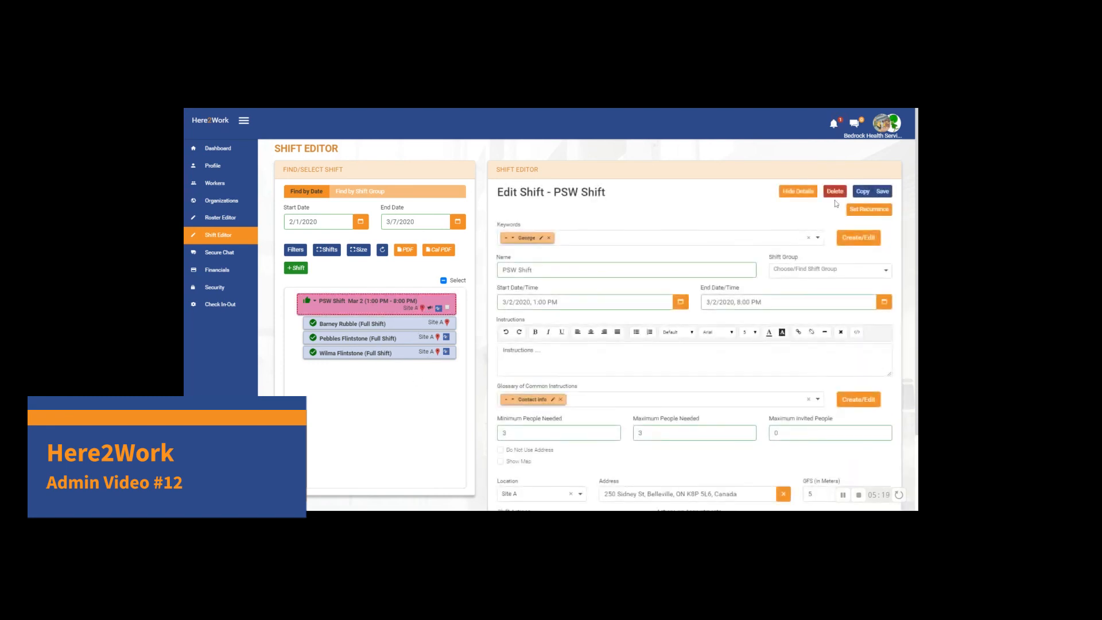